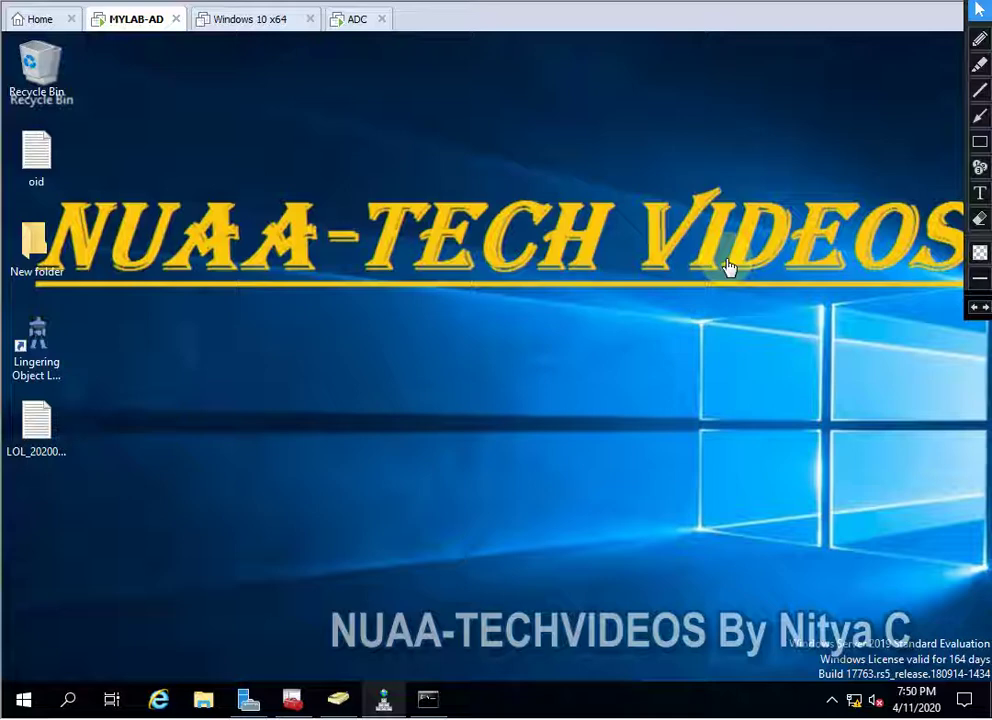
Step: Review the advanced server options in the properties of DNS server DC-1, leaving them unchanged
left_click(383, 700)
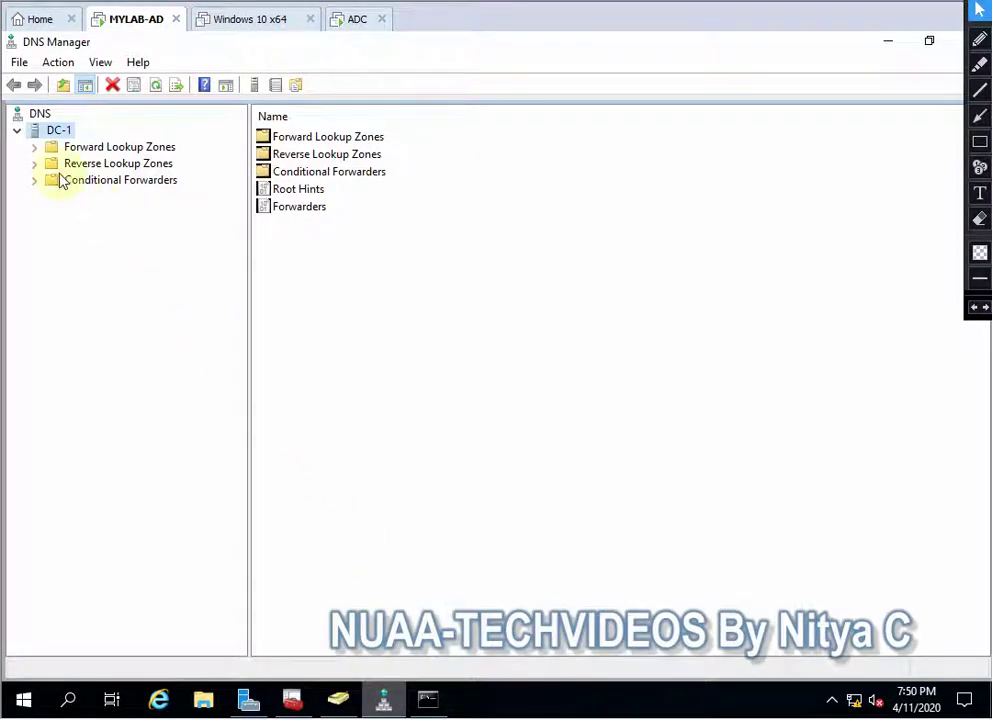
right_click(53, 130)
left_click(120, 428)
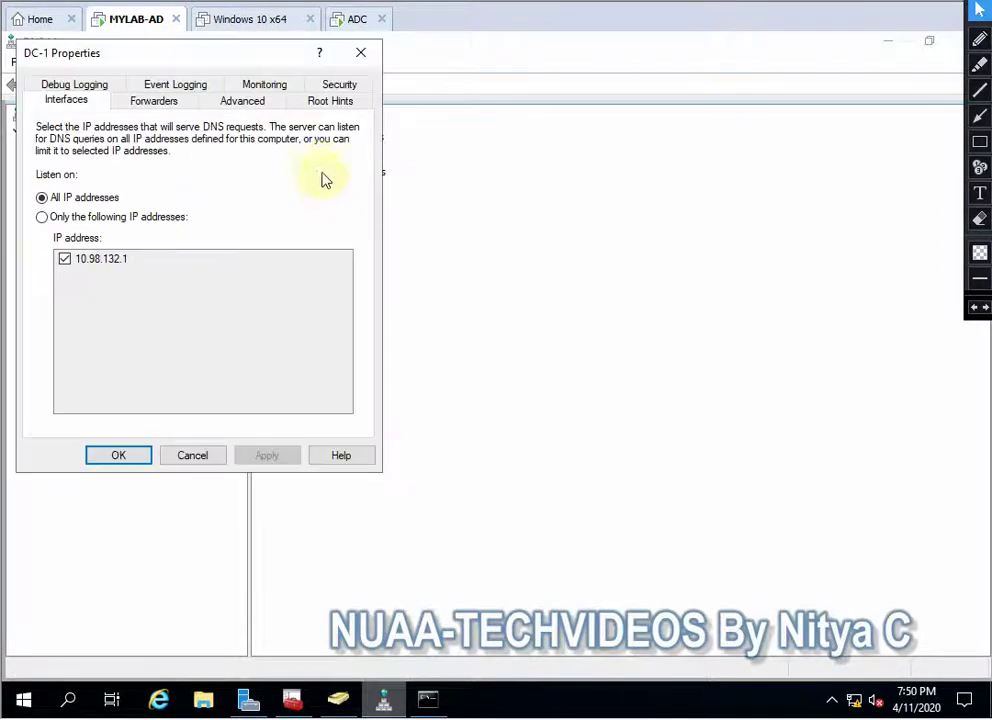
left_click_drag(162, 53, 431, 173)
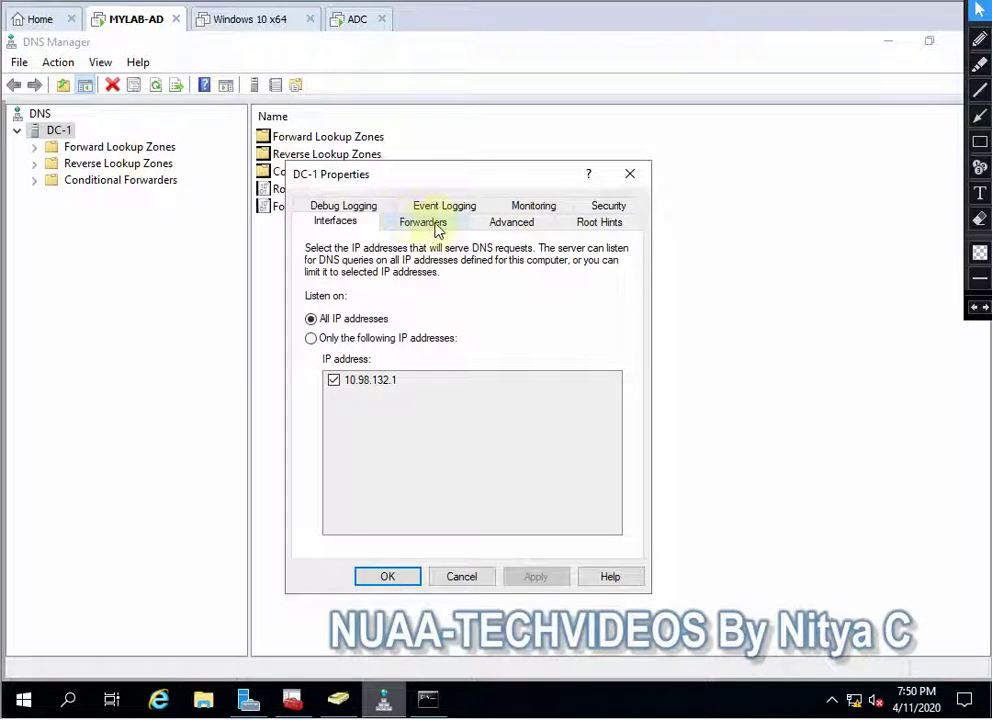
left_click(498, 222)
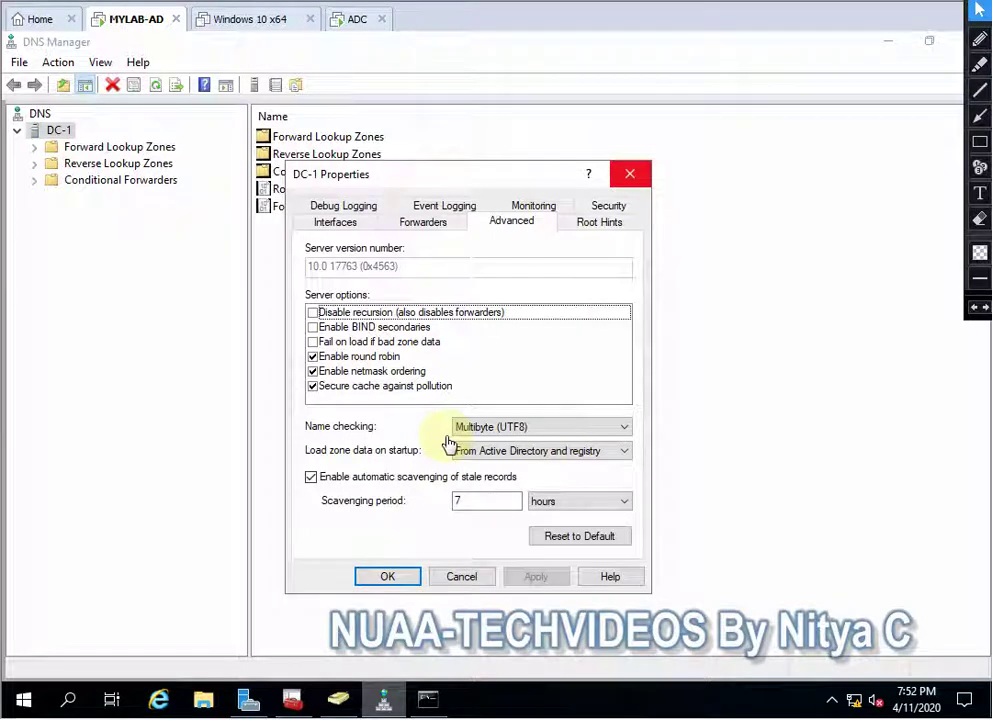
left_click(462, 578)
Step: Create a host record IT with IP address 10.98.132.1 and an associated PTR record in the Addi.com forward lookup zone
double_click(44, 148)
left_click(95, 180)
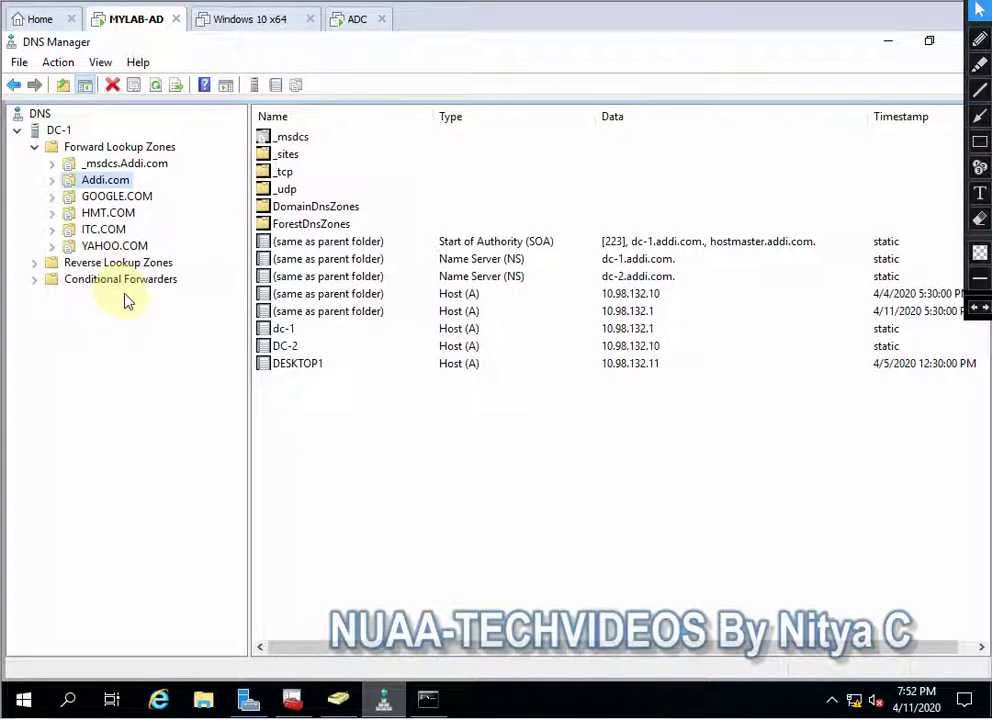
right_click(104, 181)
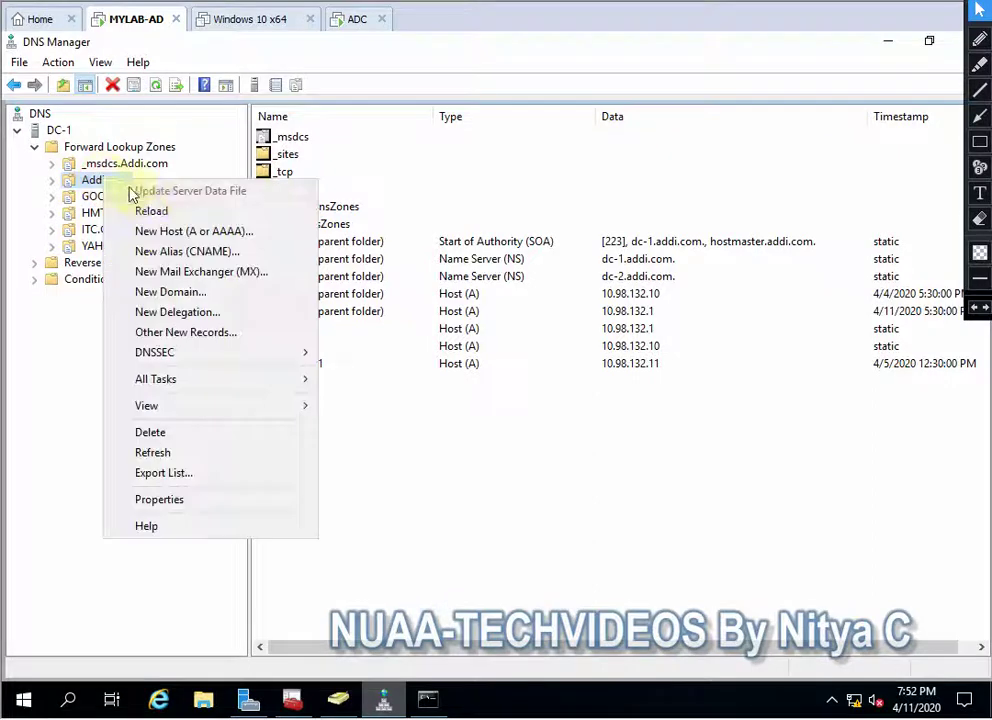
left_click(190, 231)
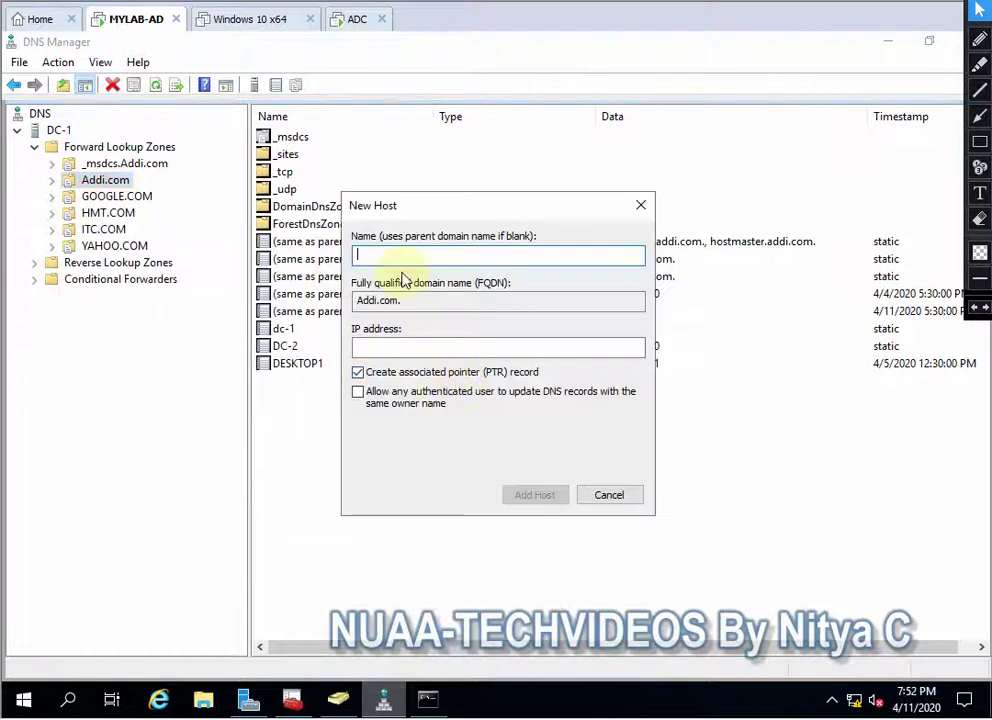
left_click_drag(405, 213, 390, 378)
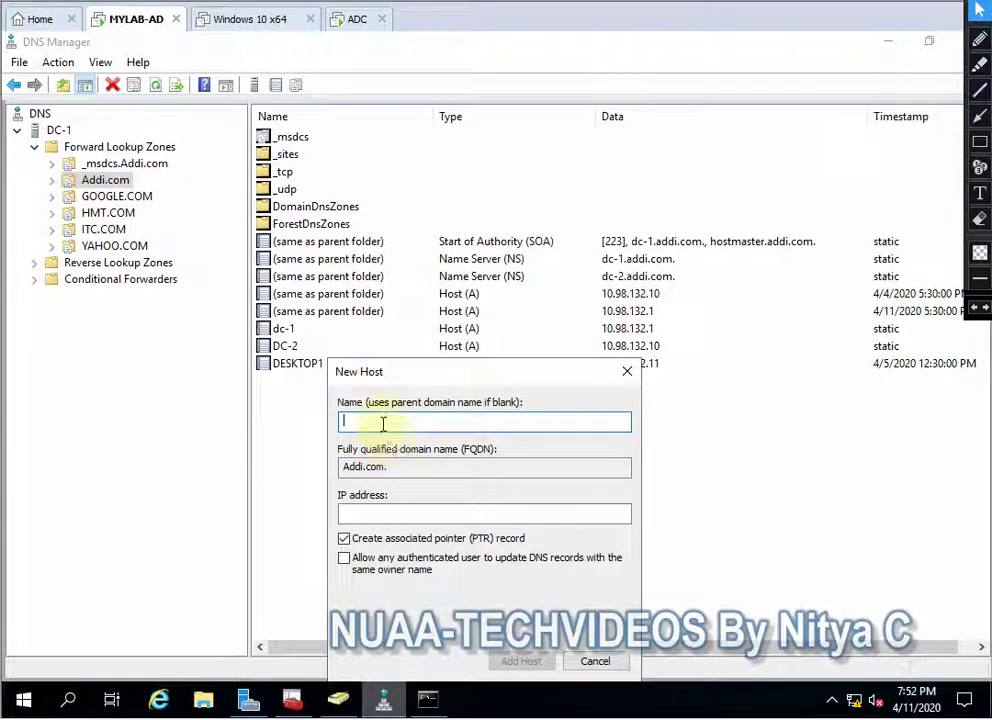
type("IT")
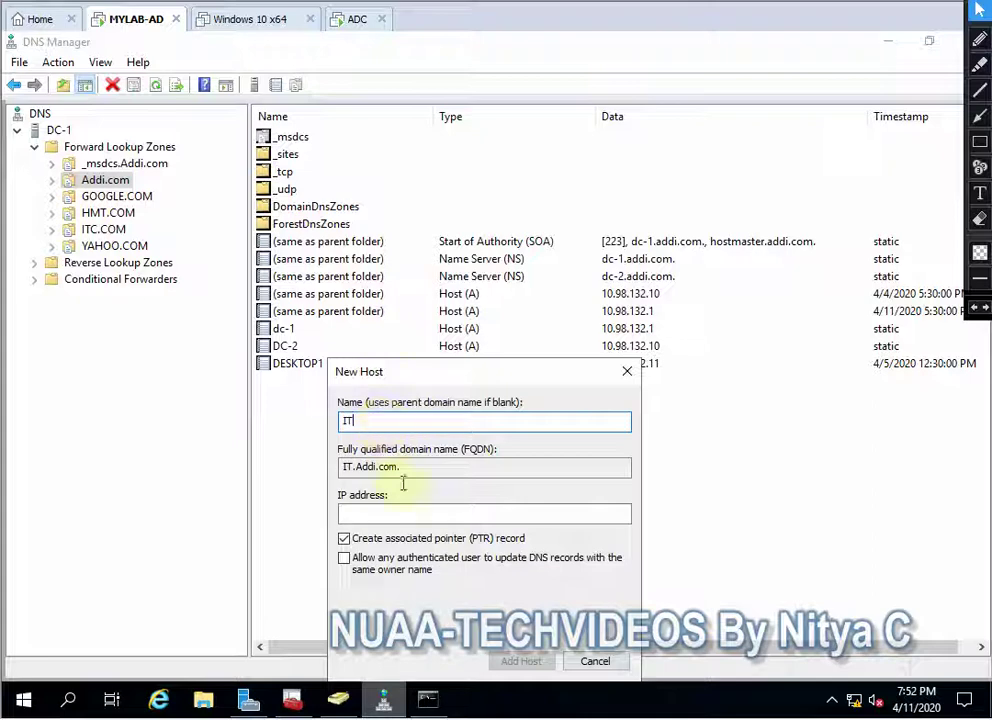
left_click(376, 514)
type("10")
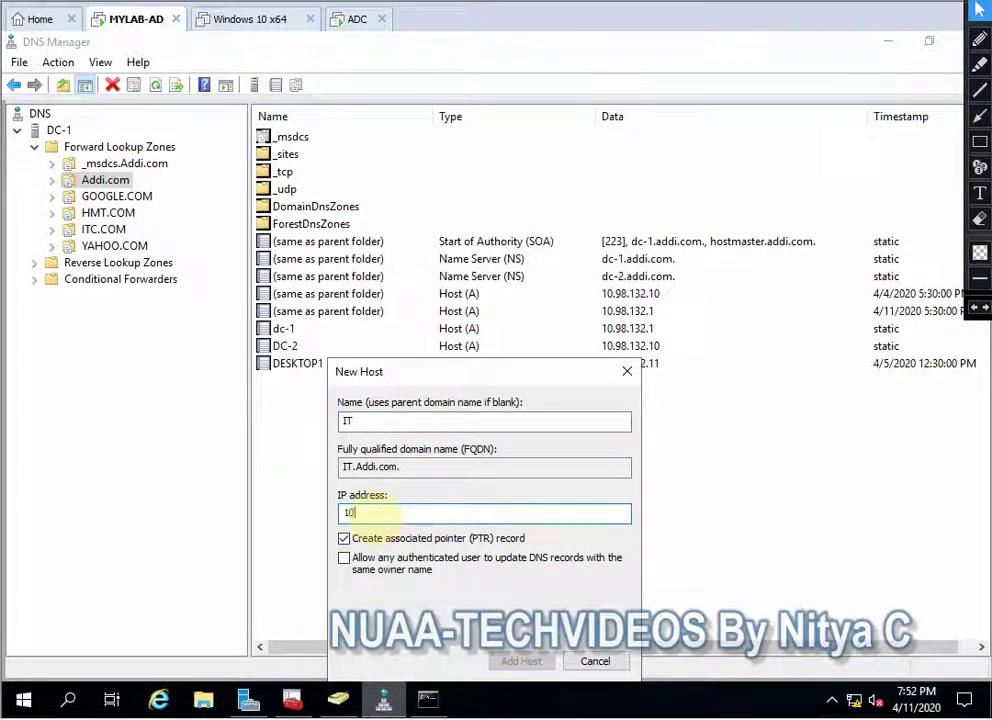
type(".98.132.1")
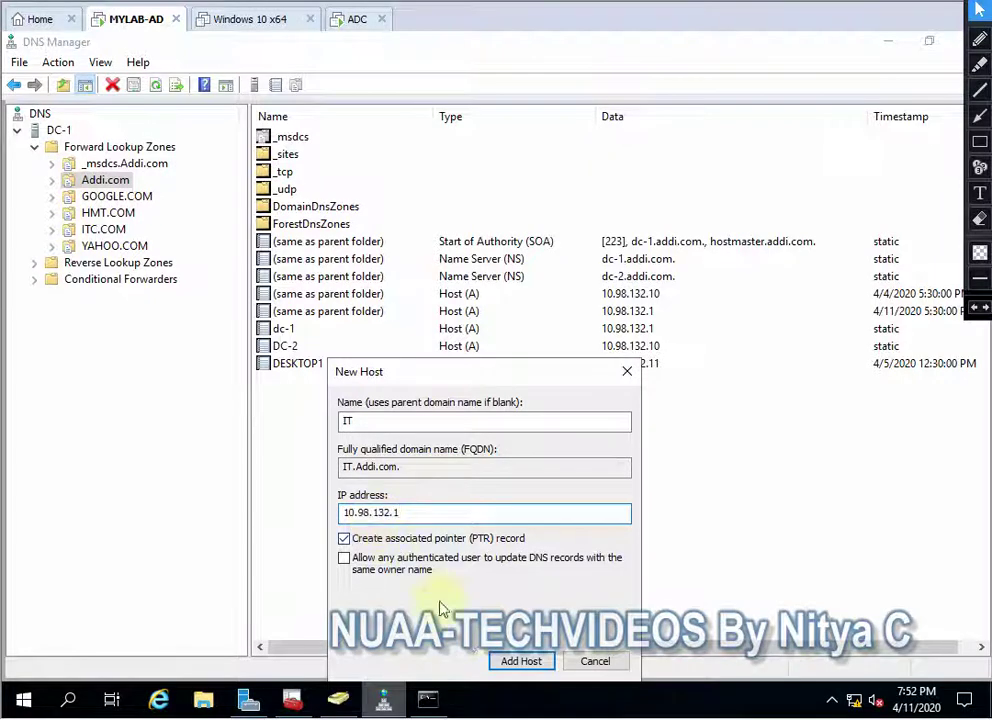
left_click(522, 662)
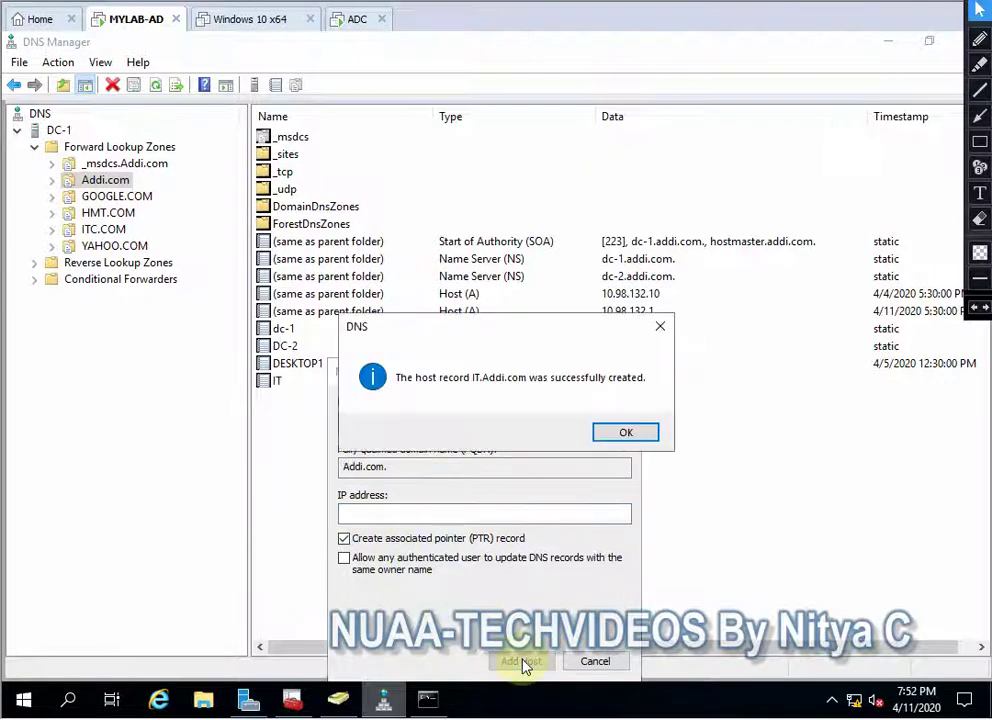
left_click(615, 441)
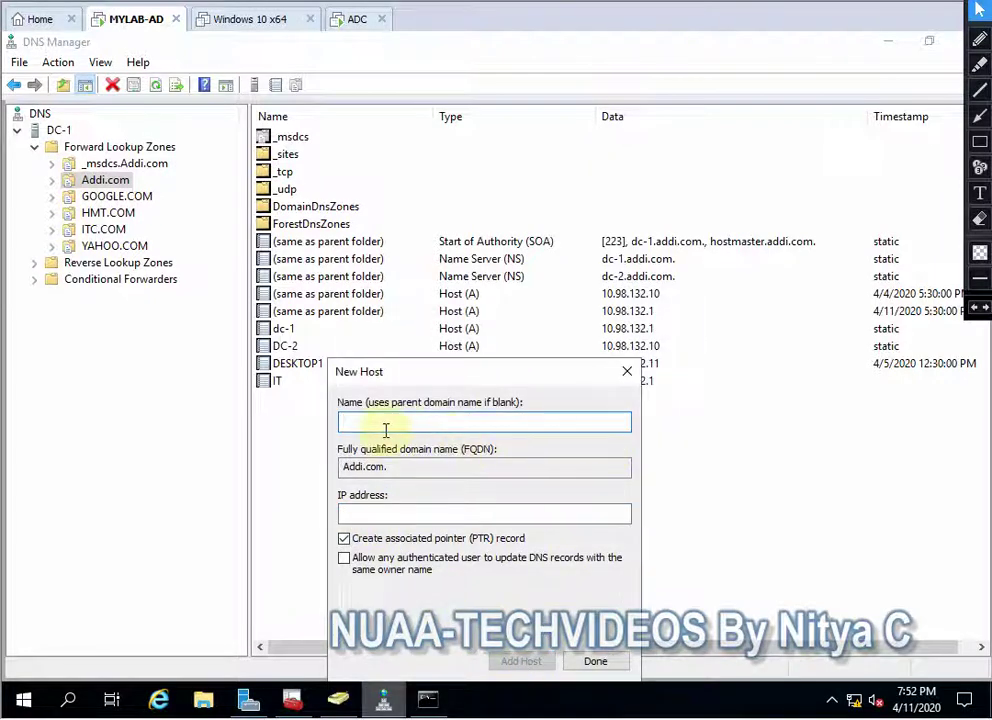
Step: Add a second host record named IT with IP address 10.98.132.10 to Addi.com and finish adding hosts
type("IT")
key("Tab")
key("Tab")
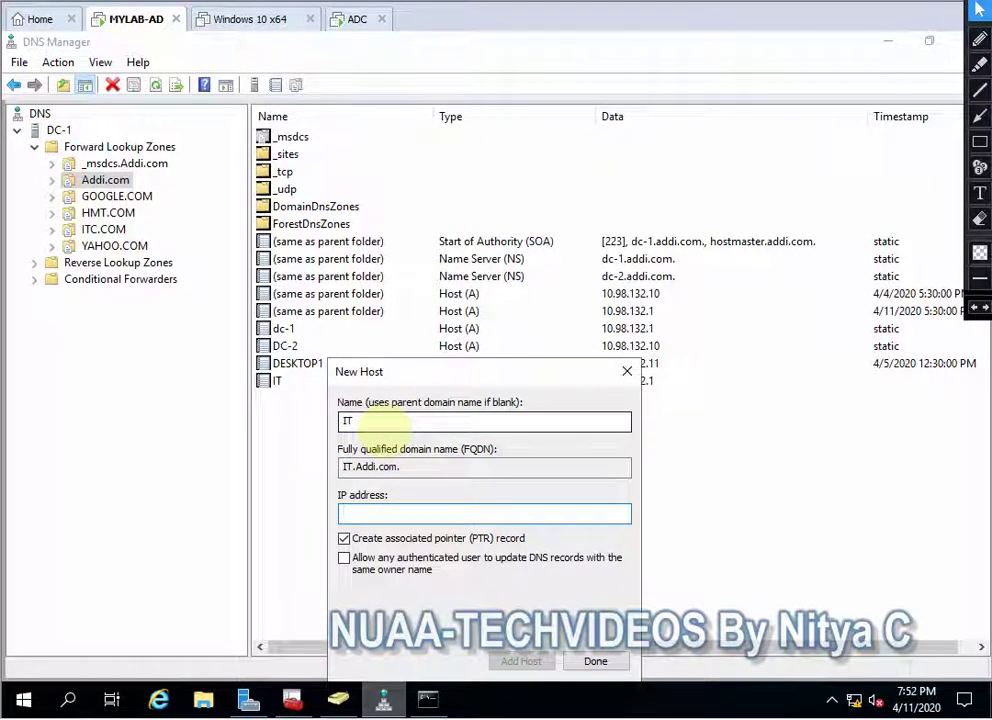
type("10.98.132.")
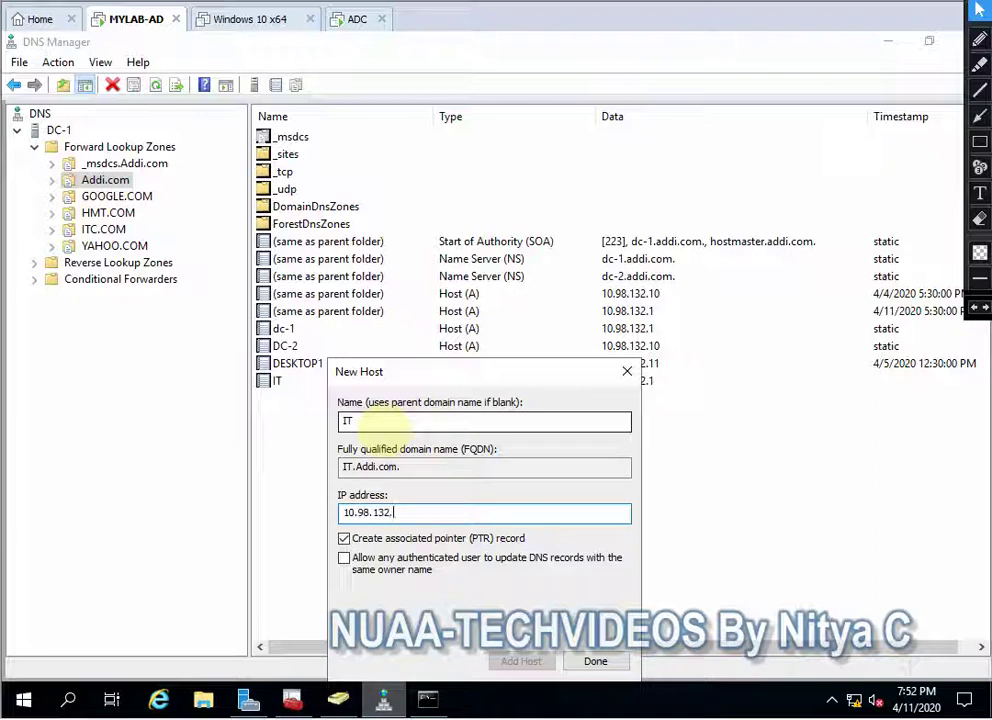
type("1")
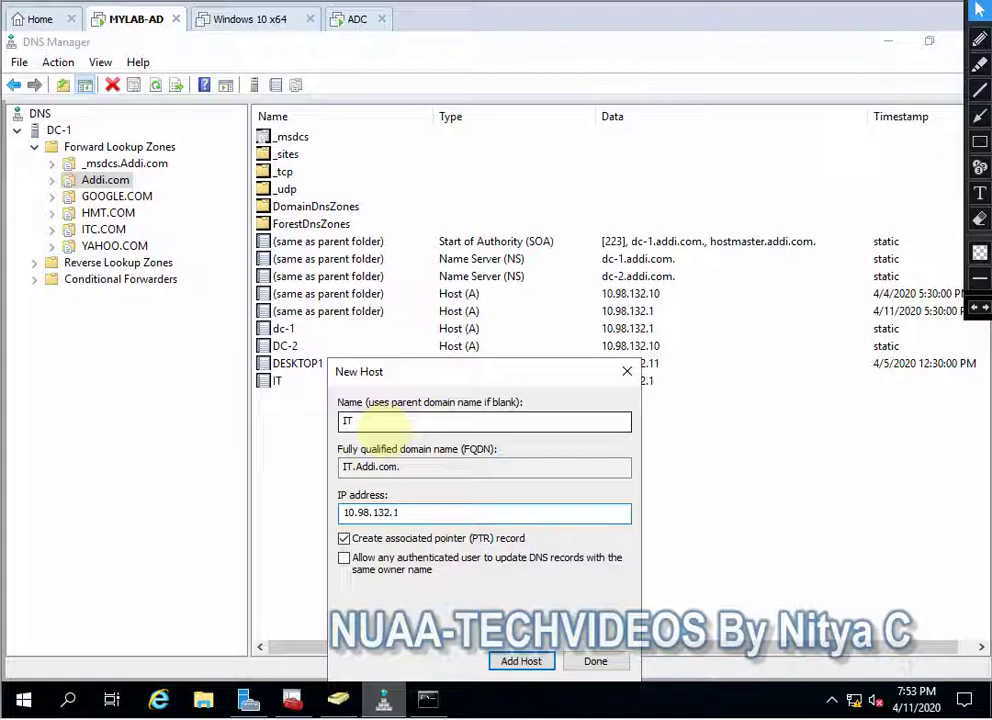
type("0")
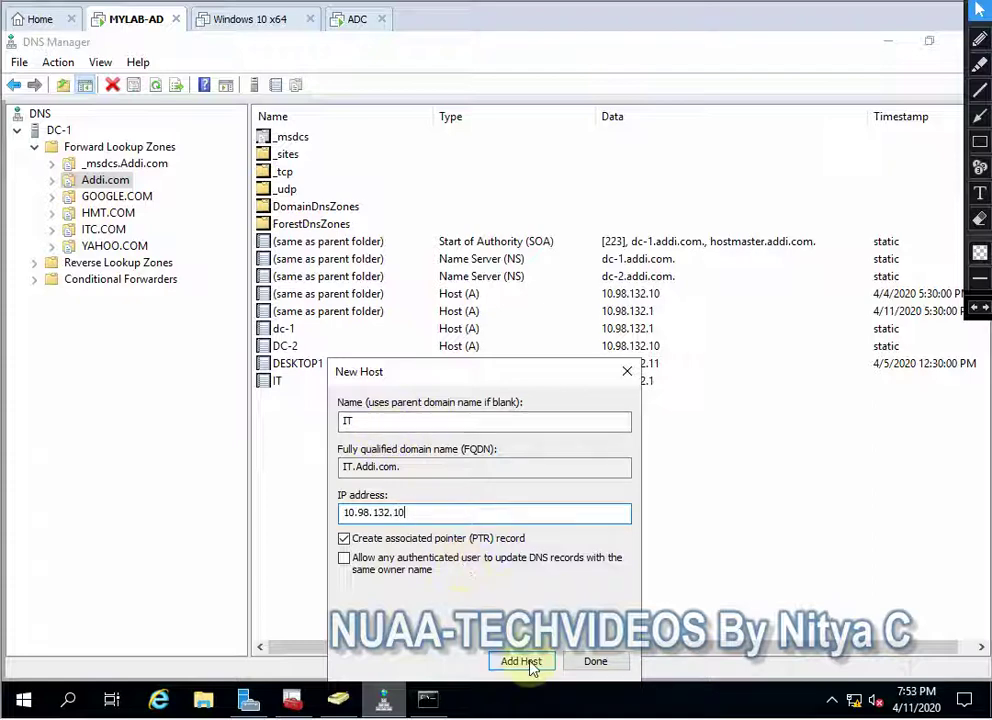
left_click(531, 664)
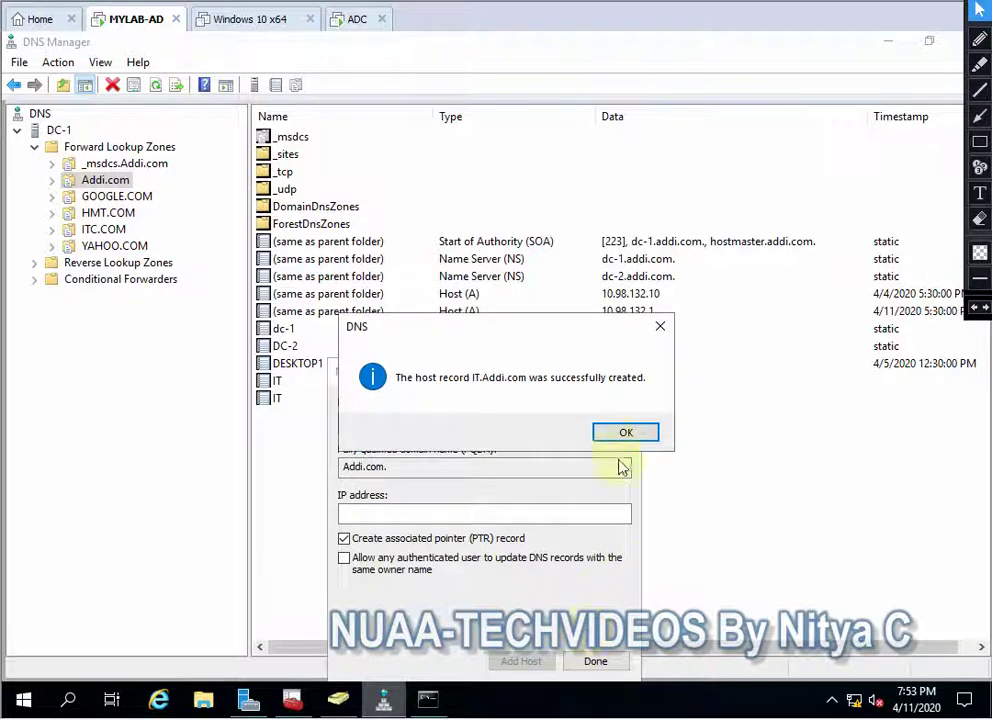
left_click(624, 433)
left_click(598, 661)
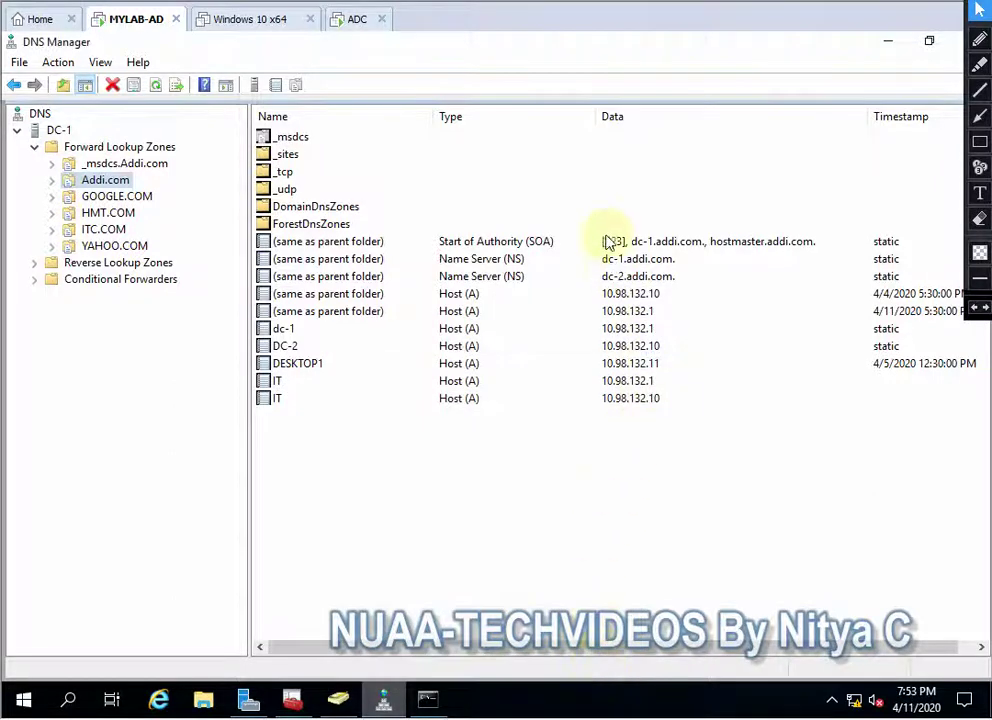
Step: Close the existing Command Prompt window and start a fresh one with CMD
left_click(428, 700)
left_click(370, 426)
key("alt+F4")
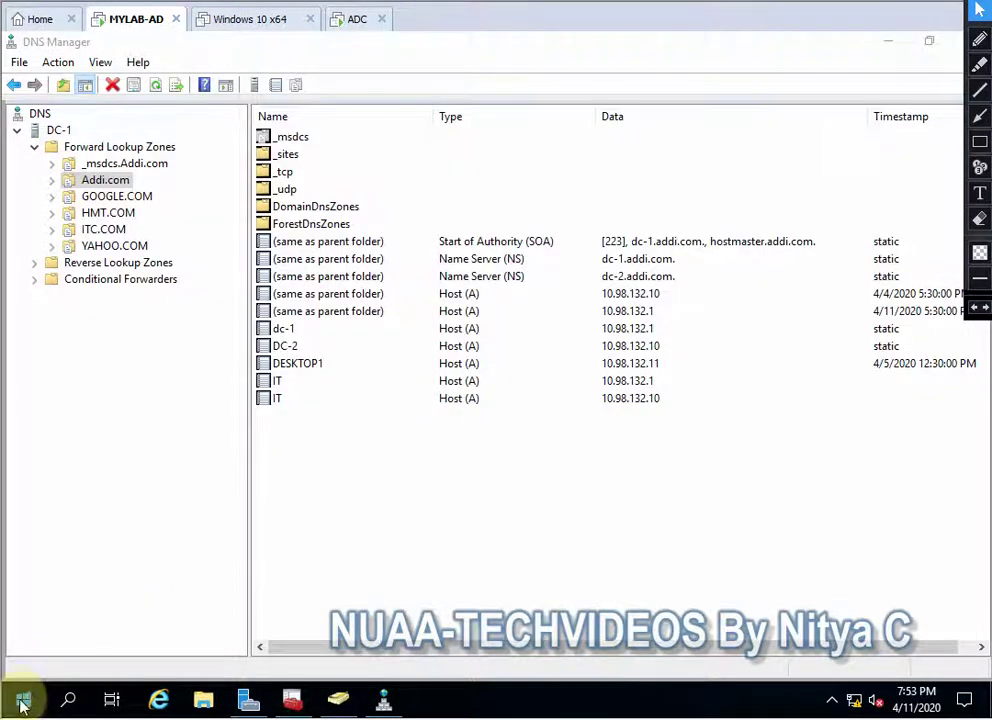
right_click(23, 700)
left_click(175, 603)
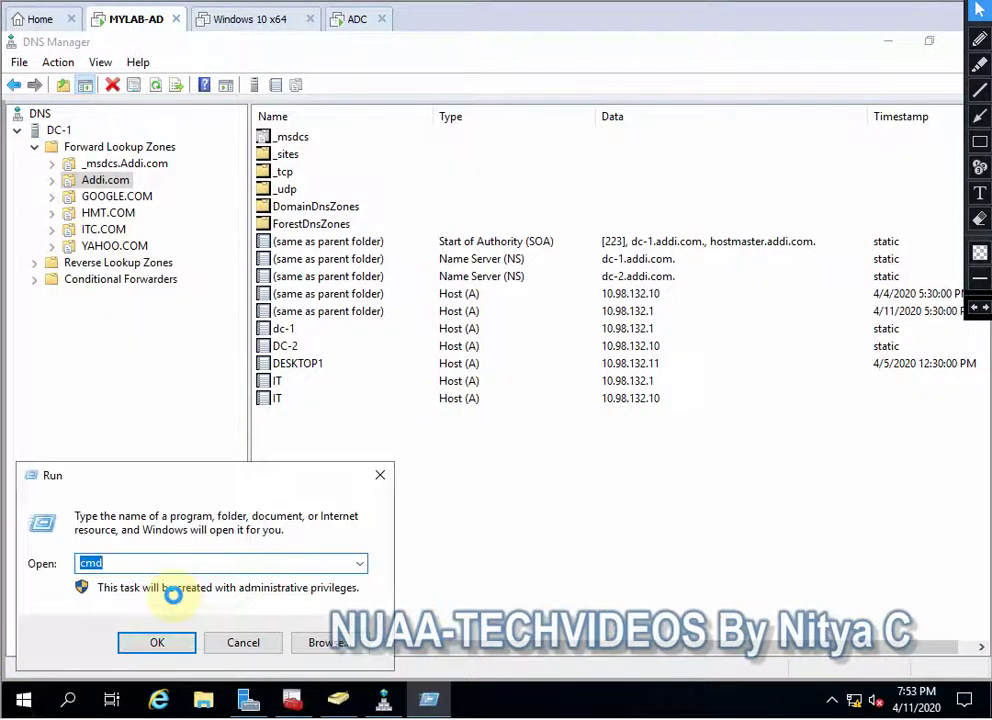
type("CMD")
key("Return")
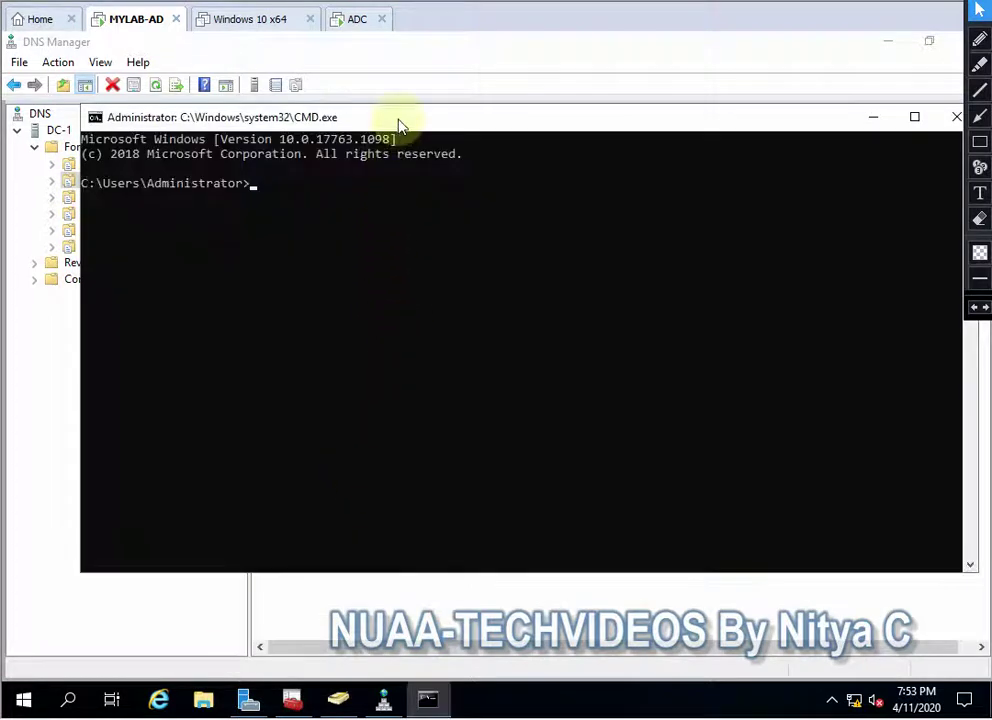
Step: Reposition the Command Prompt window and ping the host IT by its short name
left_click_drag(398, 124, 779, 137)
left_click(647, 224)
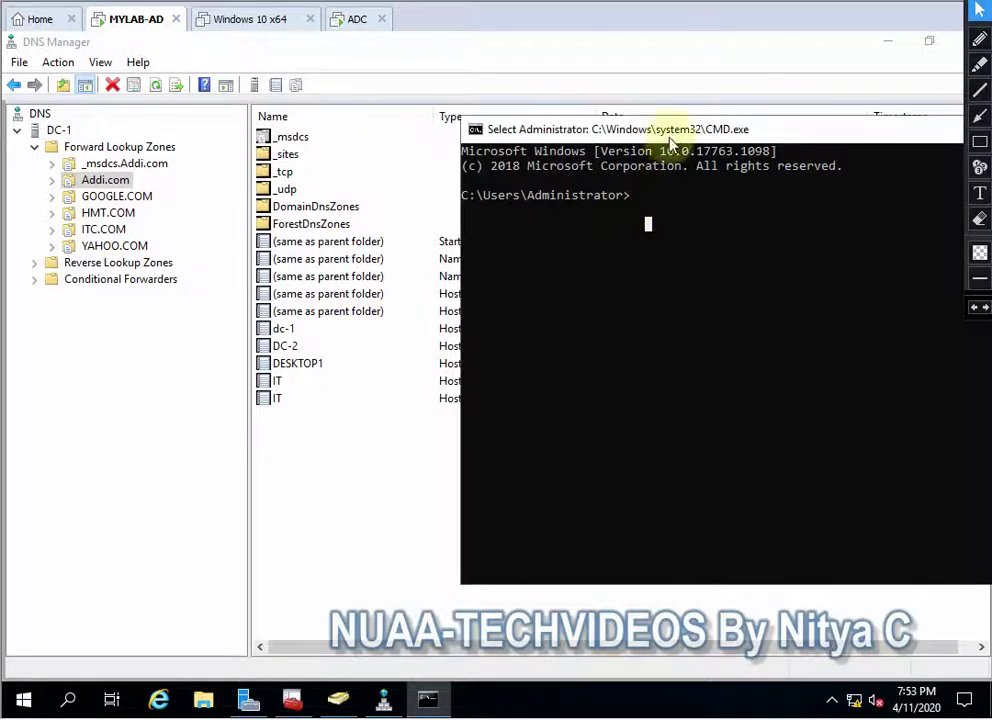
left_click_drag(670, 128, 328, 472)
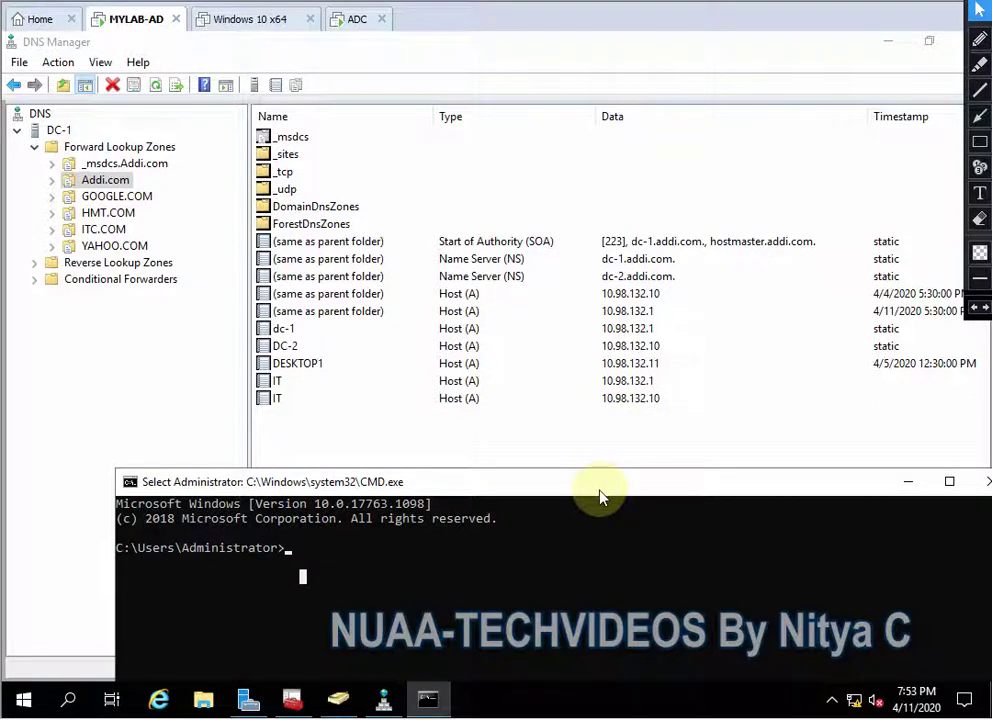
left_click_drag(599, 490, 581, 216)
left_click_drag(428, 336, 438, 339)
type("PING ")
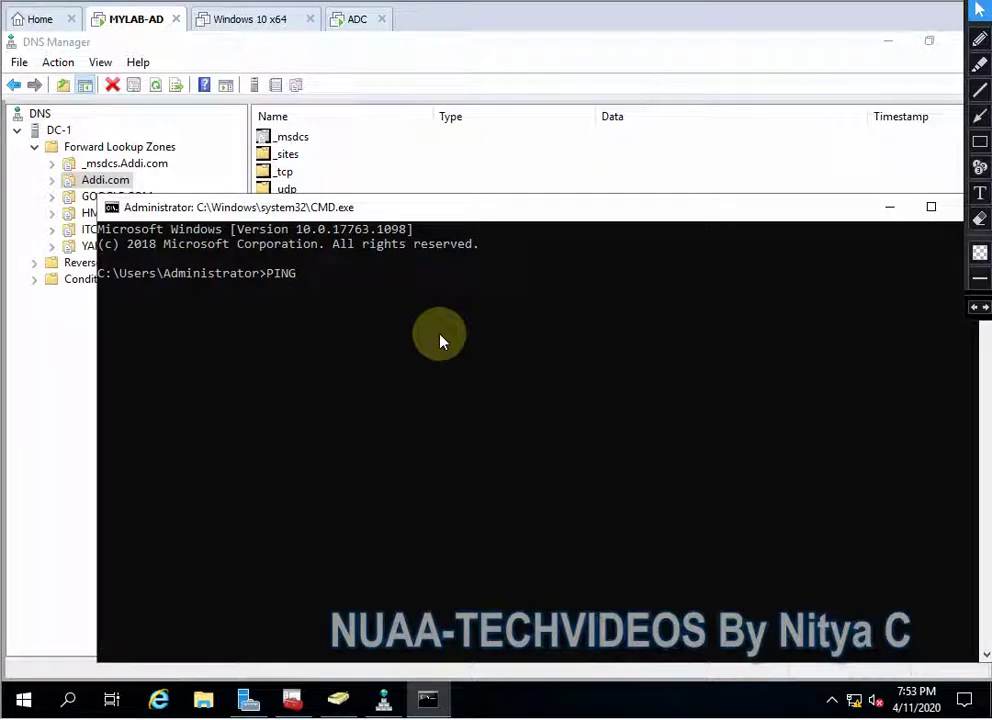
type("10")
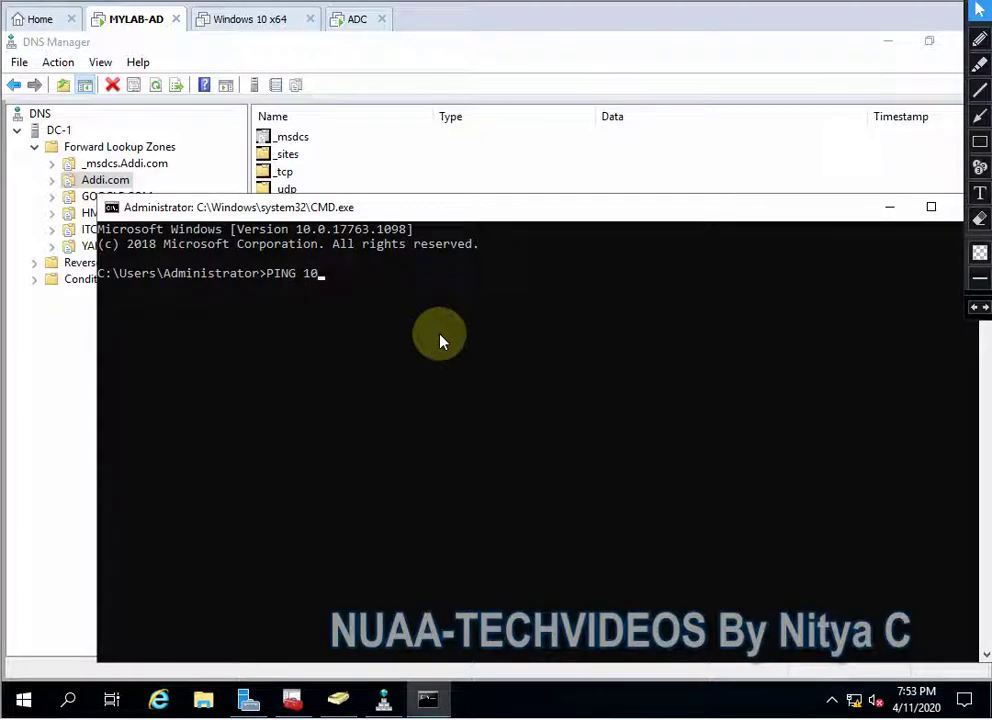
type(".98.1")
key("BackSpace")
key("BackSpace")
key("BackSpace")
key("BackSpace")
key("BackSpace")
key("BackSpace")
key("BackSpace")
type("IT")
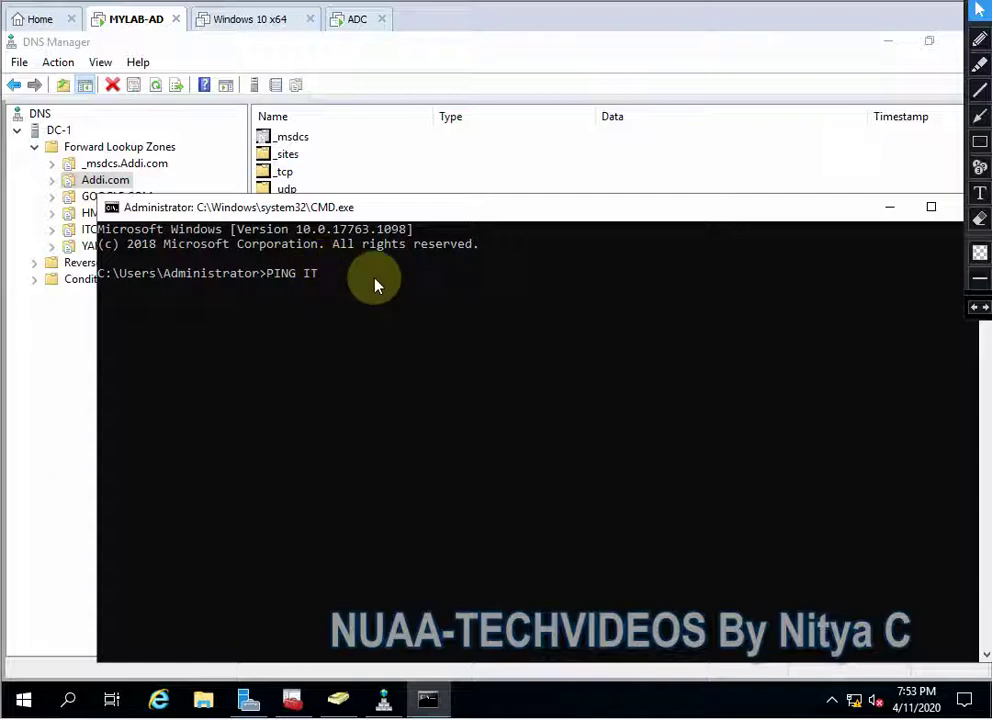
key("Return")
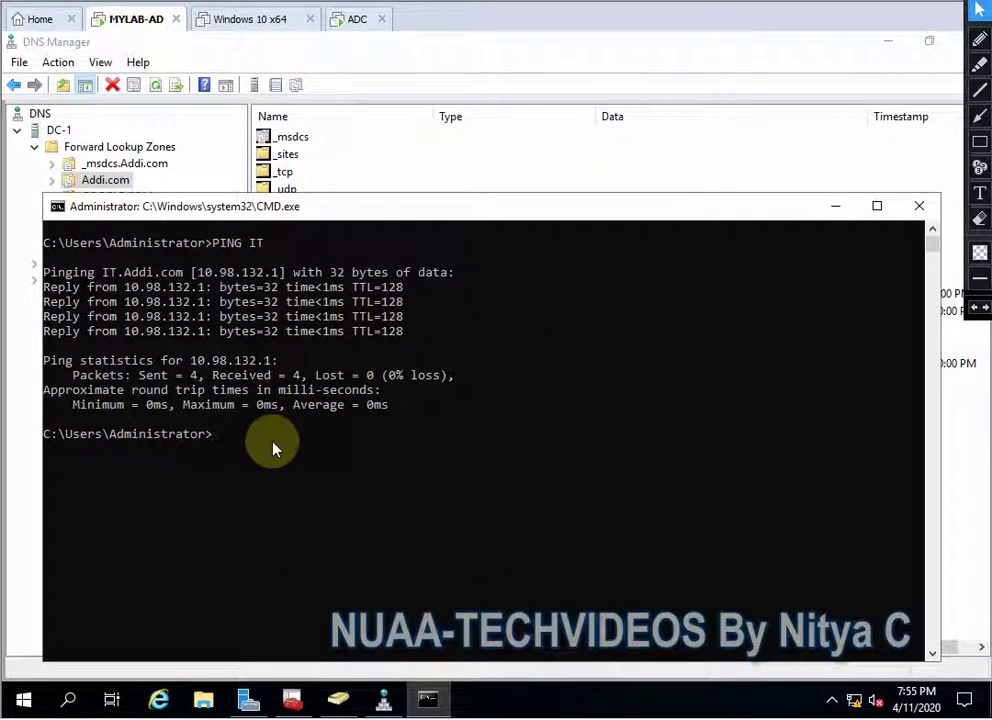
Step: Ping the host by its fully qualified name IT.ADDI.COM
type("PING IT.ADDI")
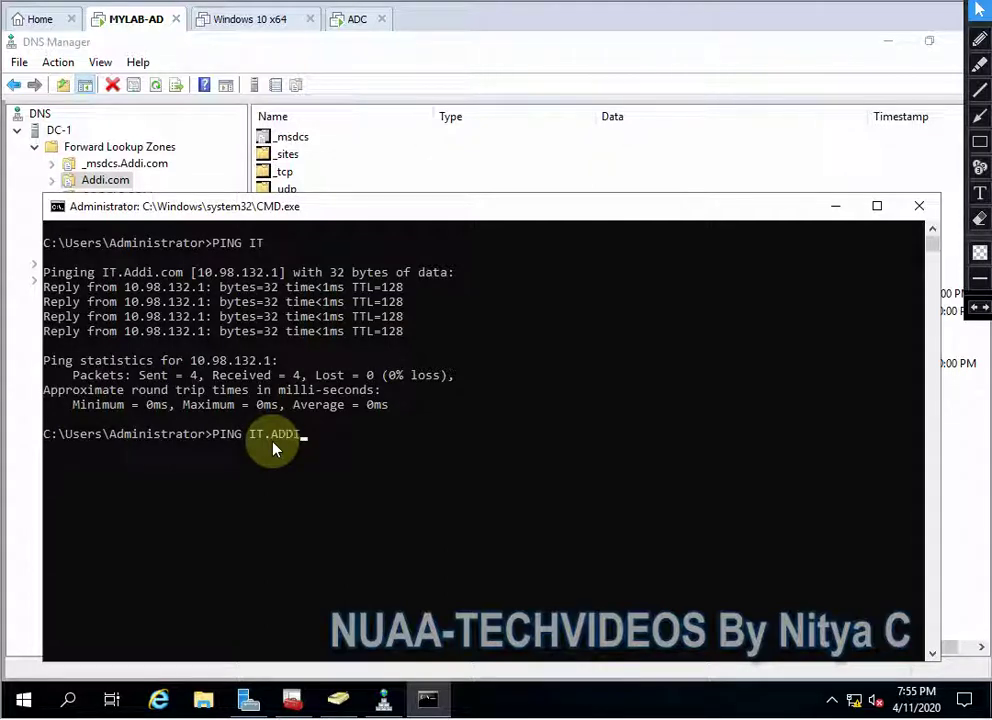
type(".COM")
key("Return")
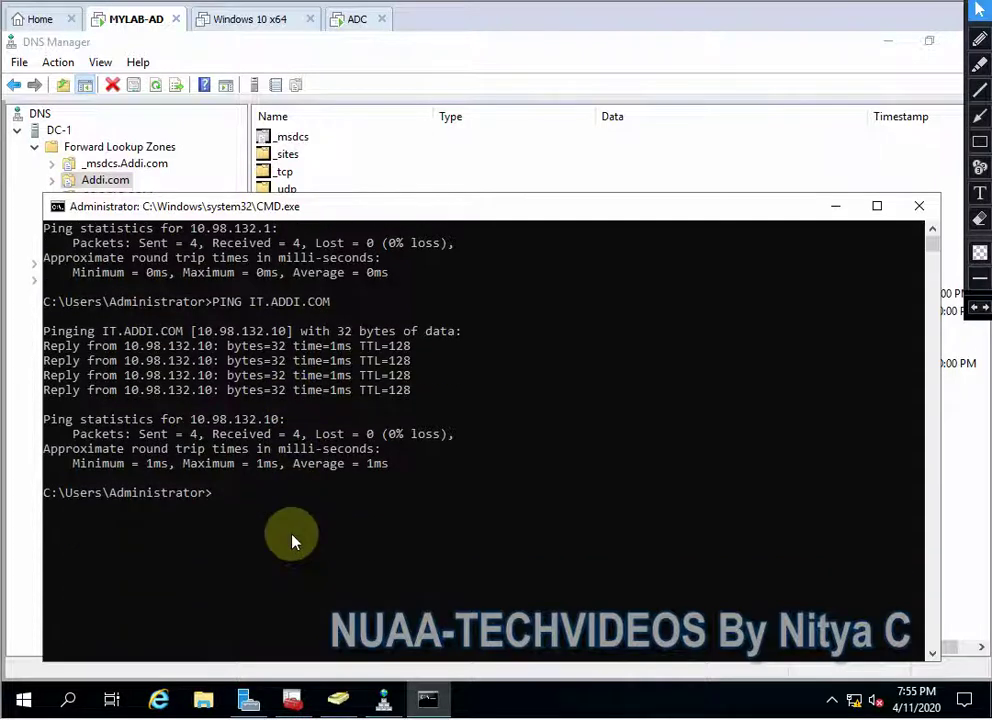
Step: Repeat the pings to IT and IT.ADDI.COM to compare which address each name resolves to
type("PING IT")
key("Return")
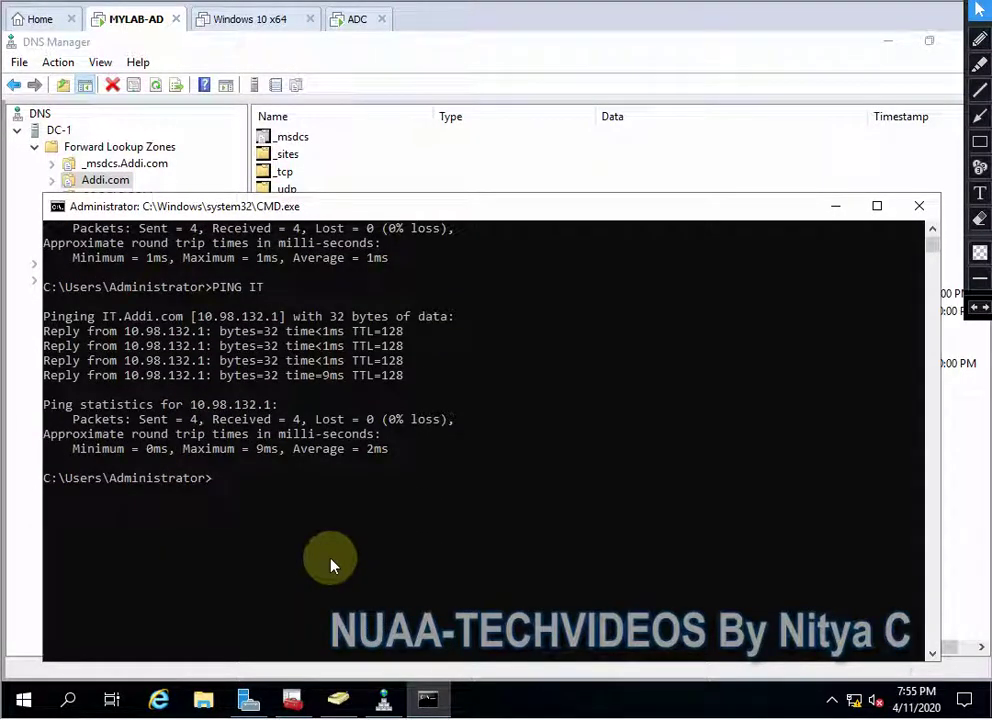
key("Up")
type(".ADDI.COM")
key("Return")
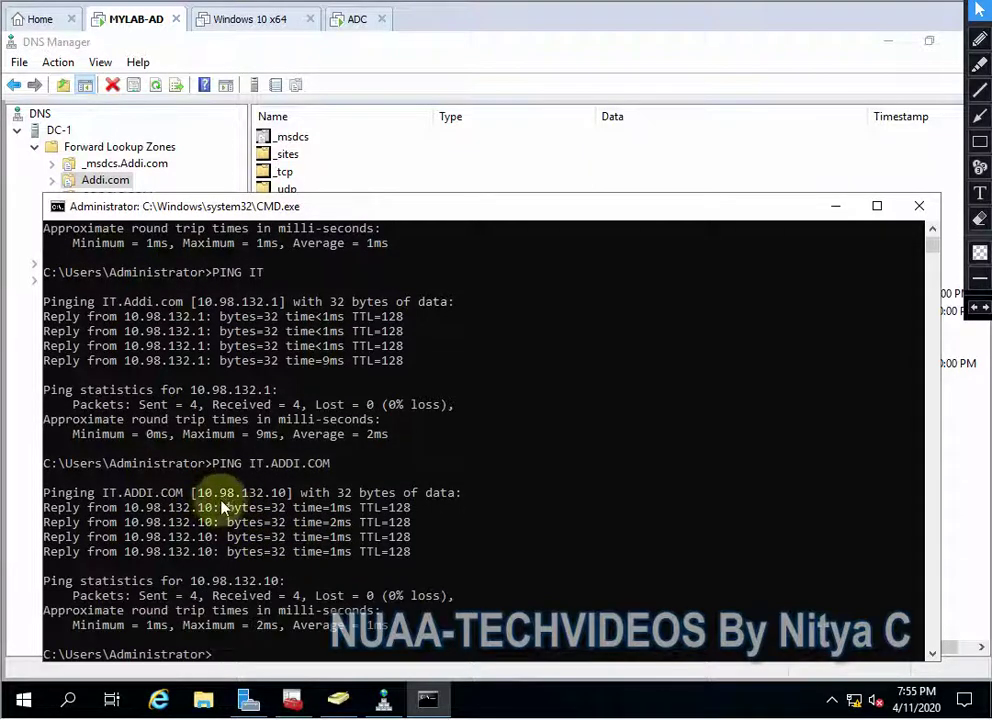
Step: Minimize the Command Prompt and open the advanced server options in DC-1's properties
left_click(834, 209)
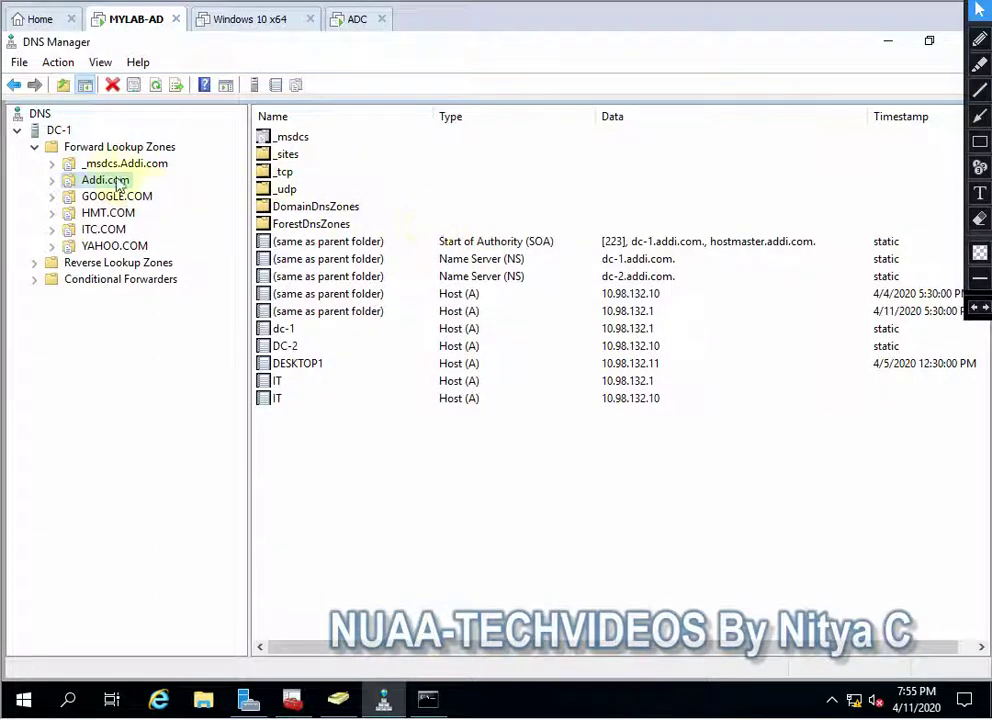
right_click(60, 133)
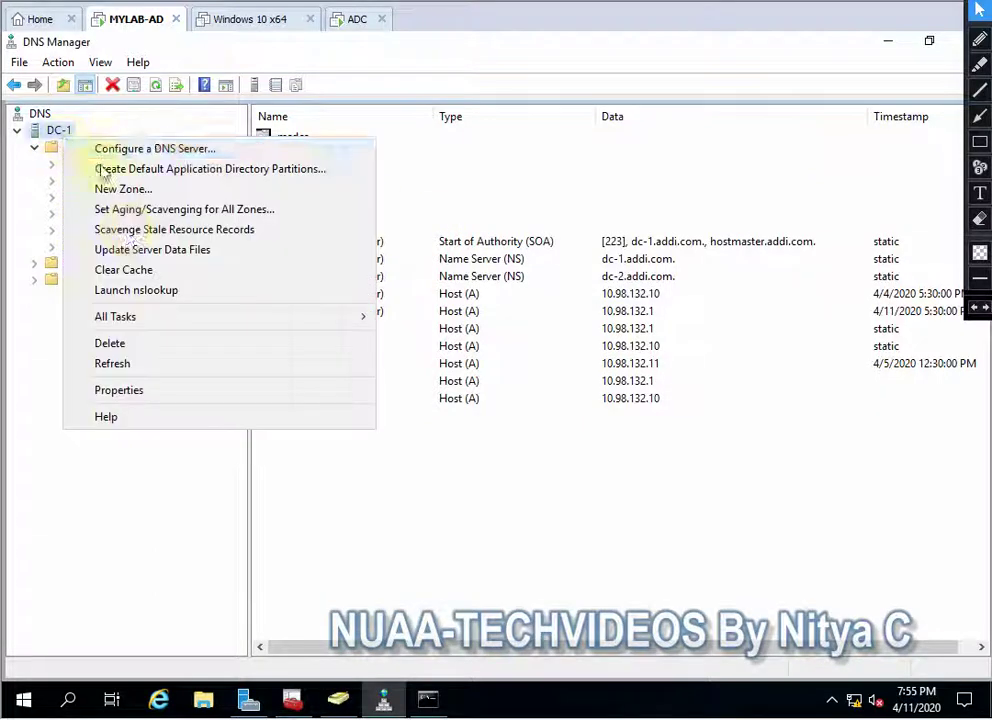
left_click(138, 393)
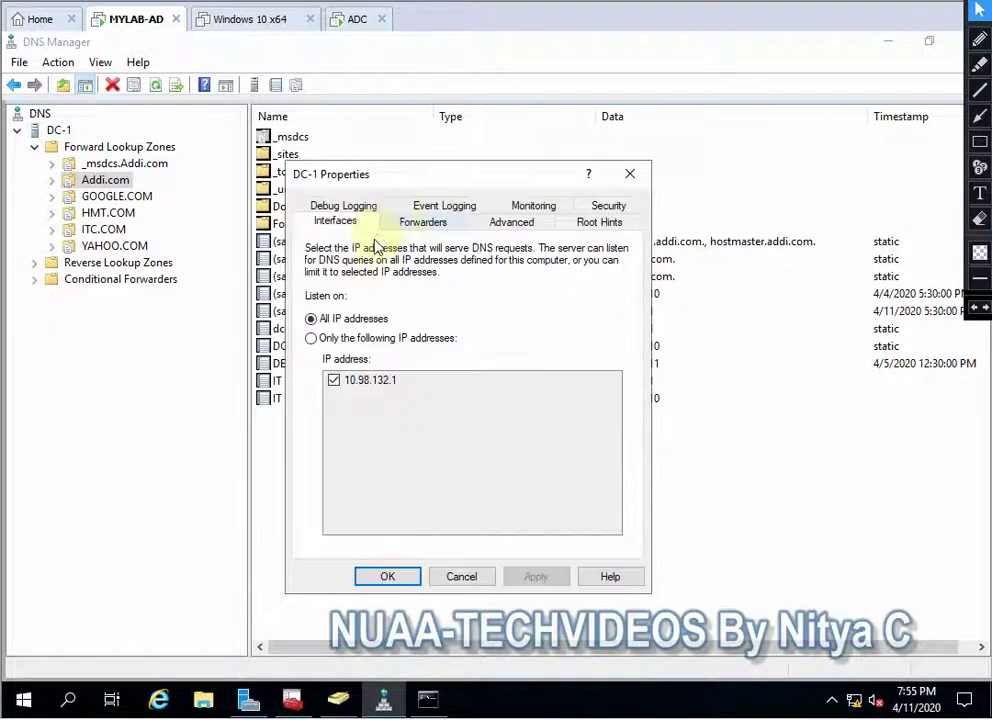
left_click(504, 226)
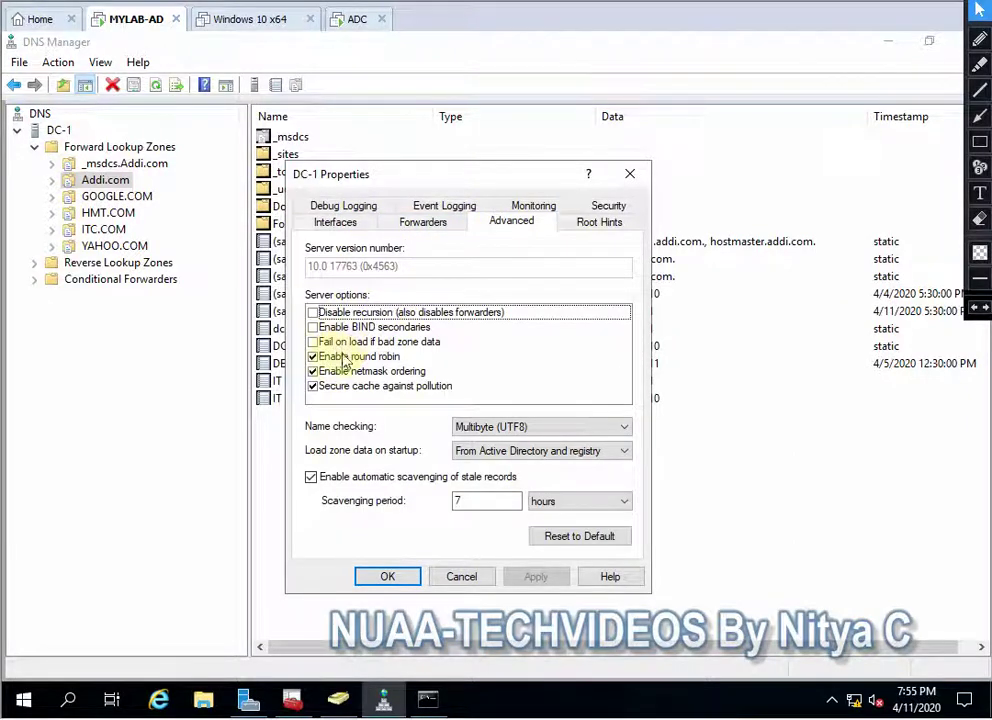